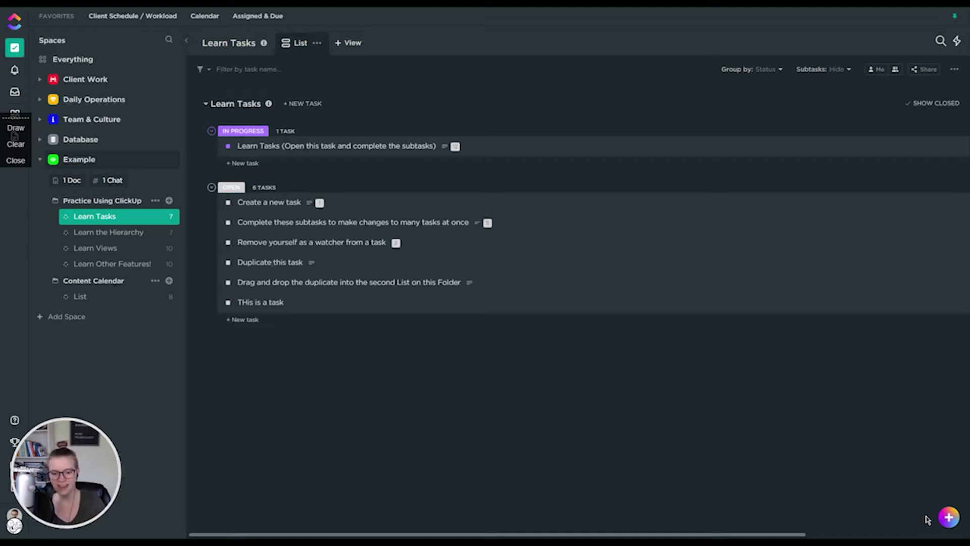
# Create the task 'type in your task' under Open, after dismissing a stray new-task form.
pyautogui.press('t')
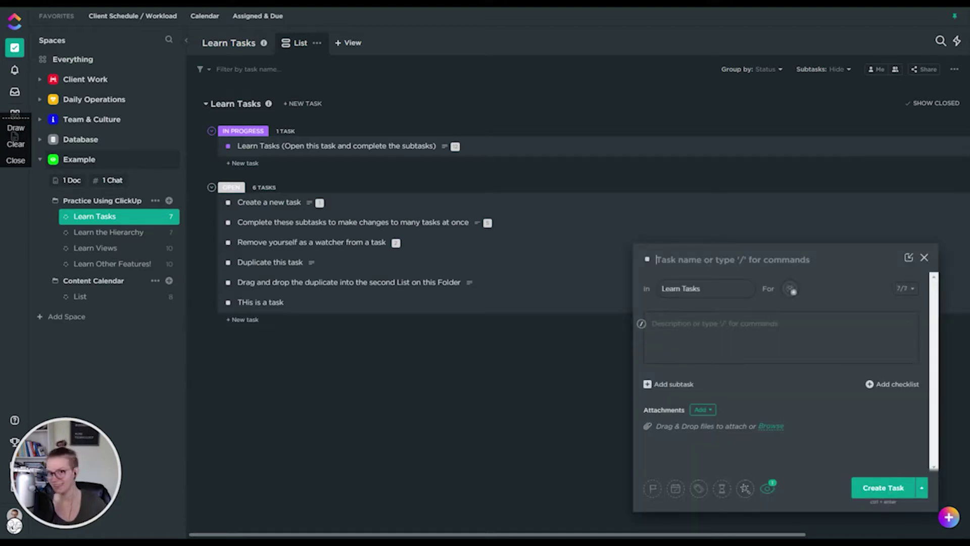
pyautogui.click(925, 257)
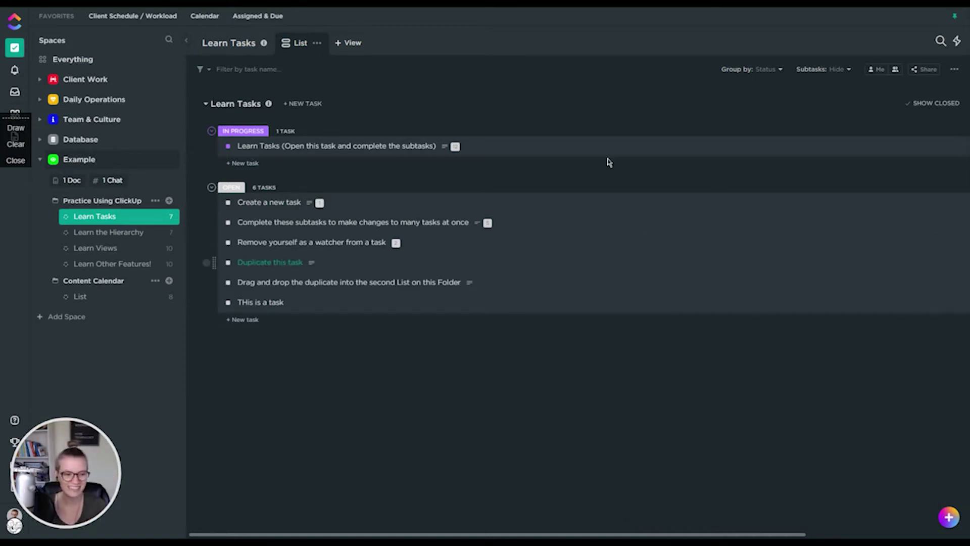
pyautogui.click(242, 319)
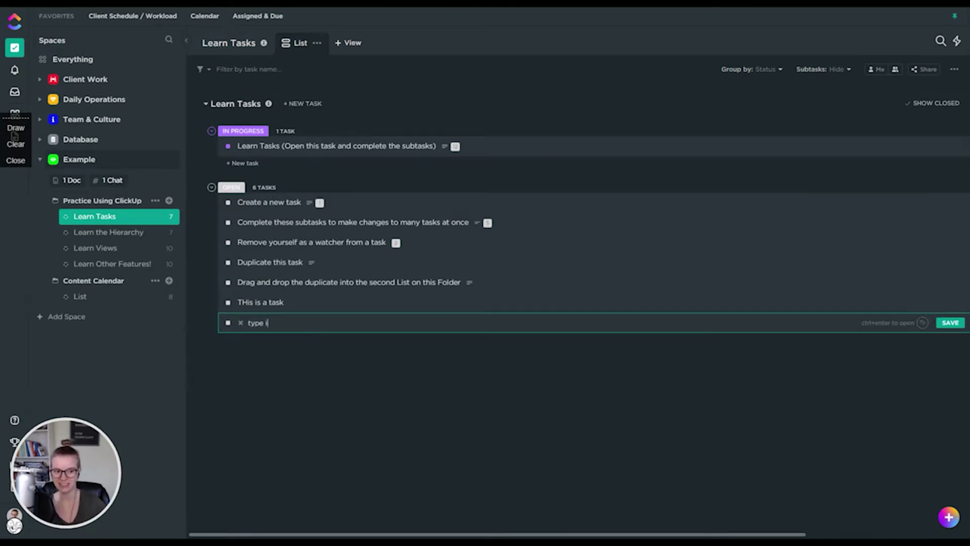
pyautogui.write('type in your task')
pyautogui.press('Return')
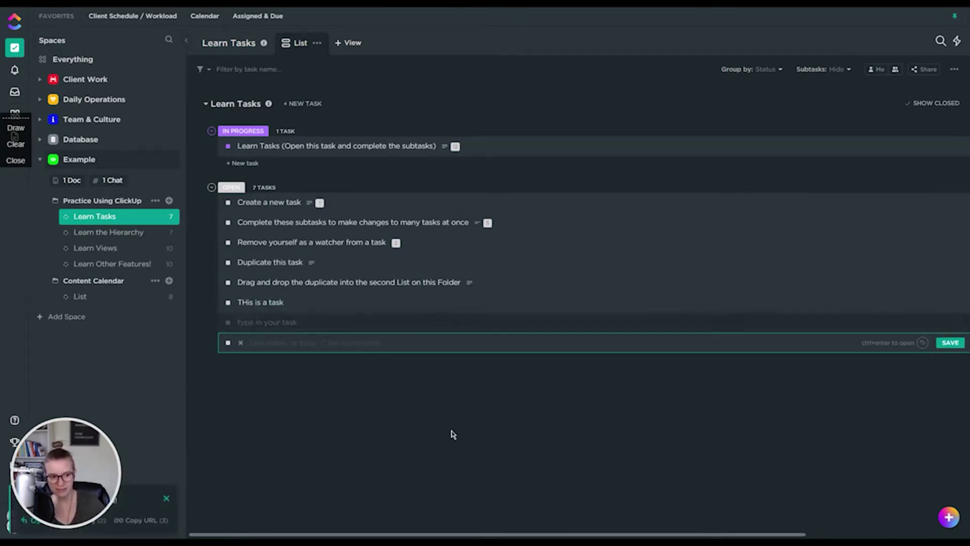
pyautogui.click(450, 434)
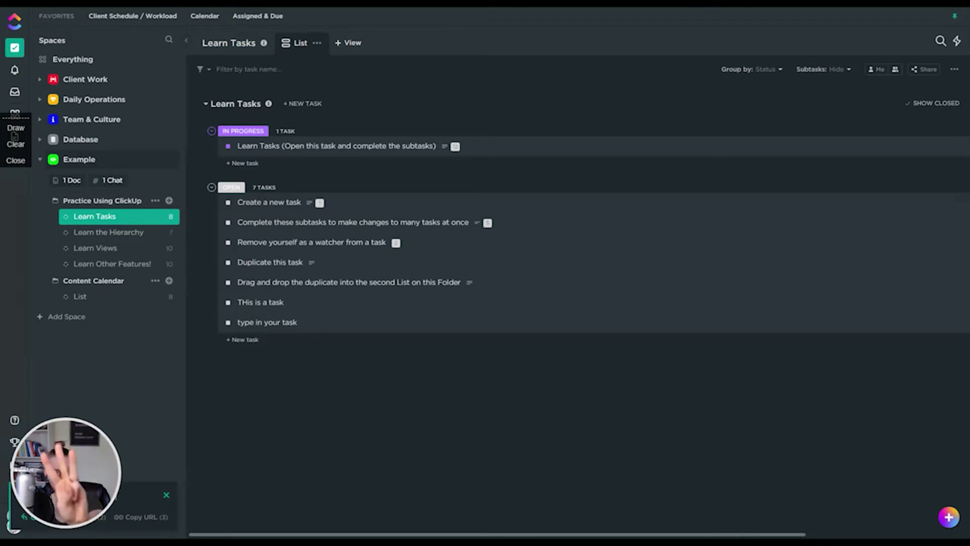
pyautogui.moveTo(118, 216)
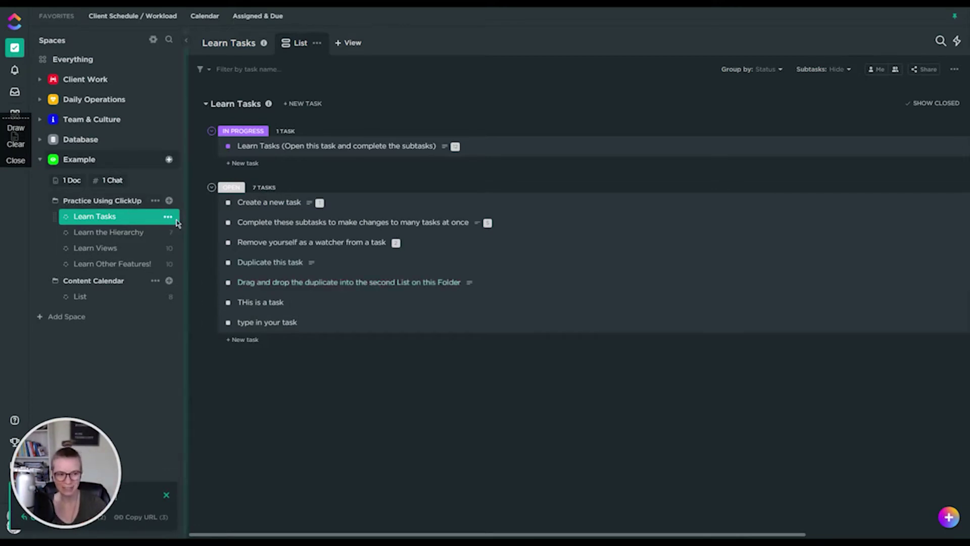
pyautogui.click(167, 218)
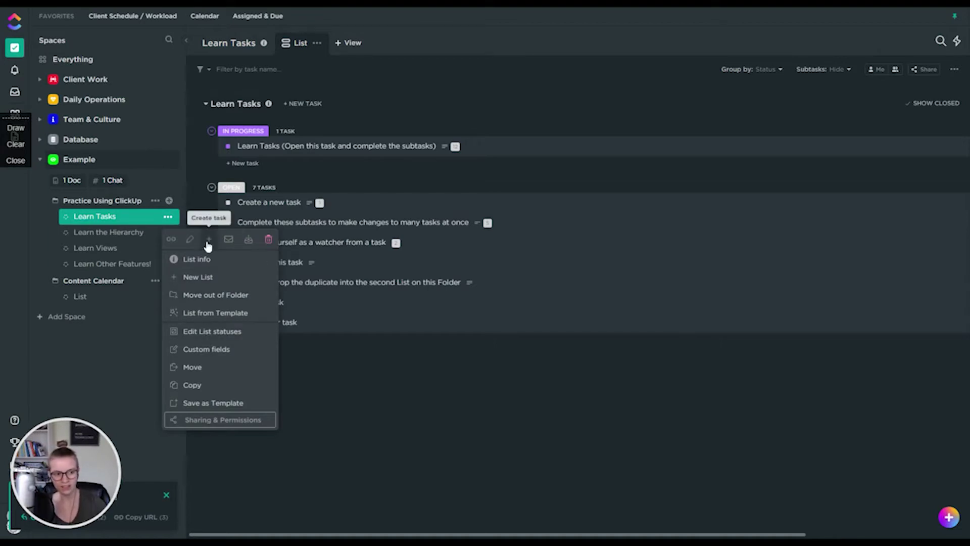
pyautogui.click(685, 483)
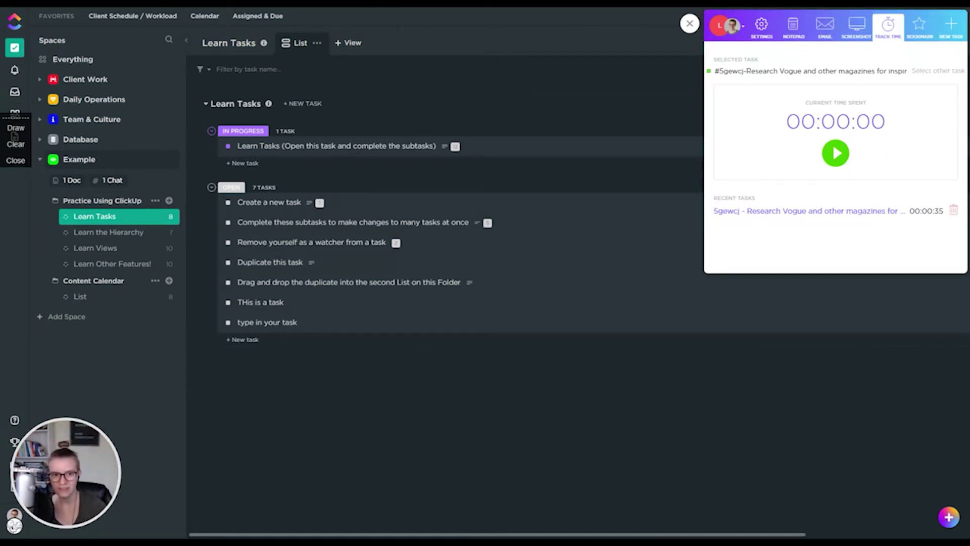
# Close the time-tracking popup and cancel a new task started at the list top.
pyautogui.click(690, 24)
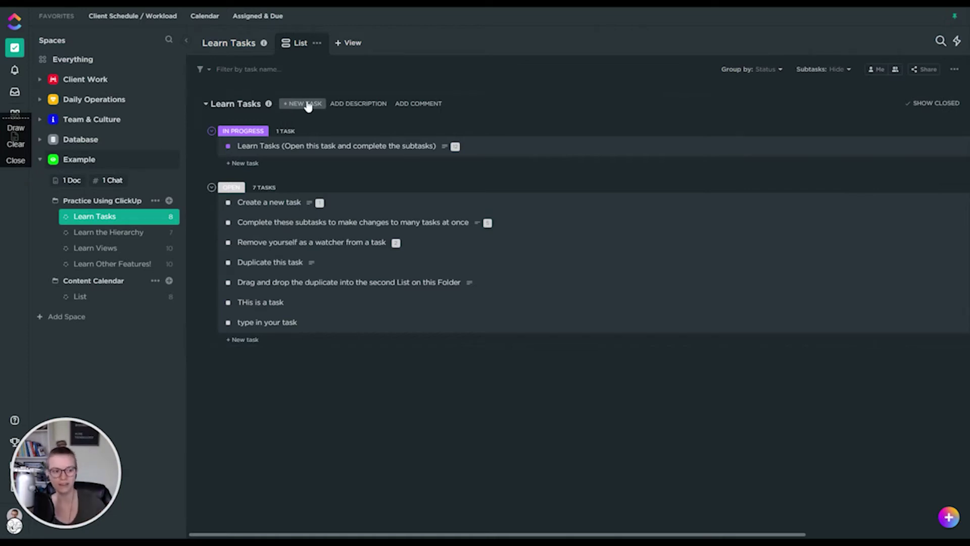
pyautogui.click(307, 107)
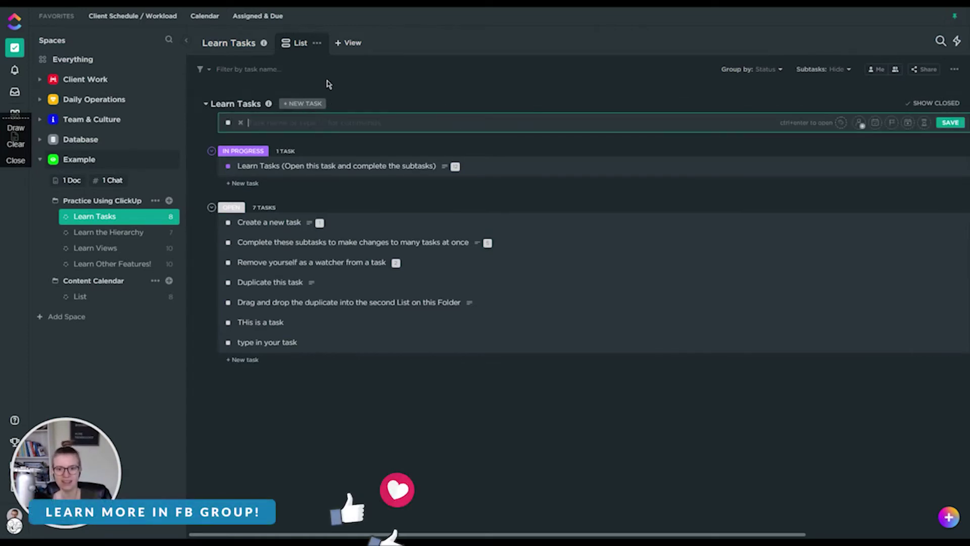
pyautogui.click(337, 91)
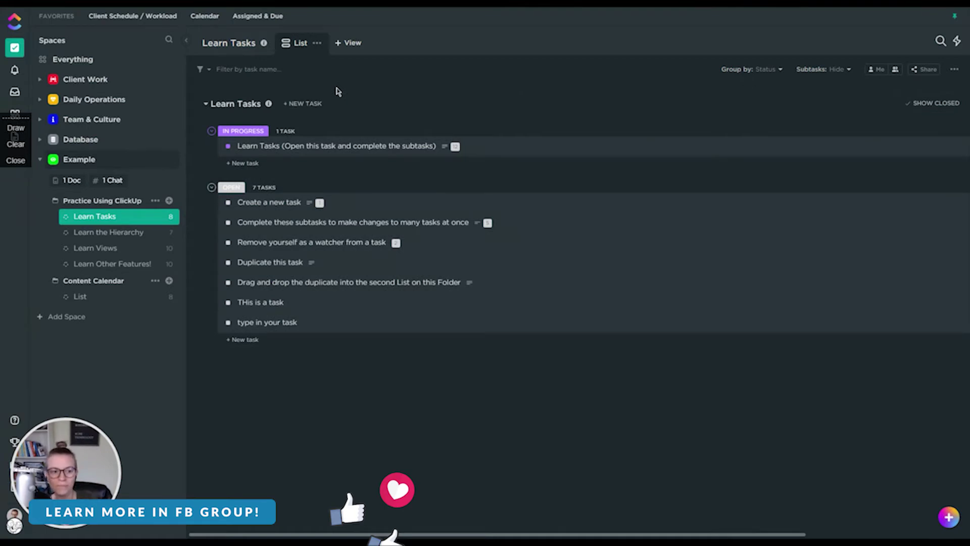
# Add a Form-type view to the Learn Tasks list.
pyautogui.click(349, 44)
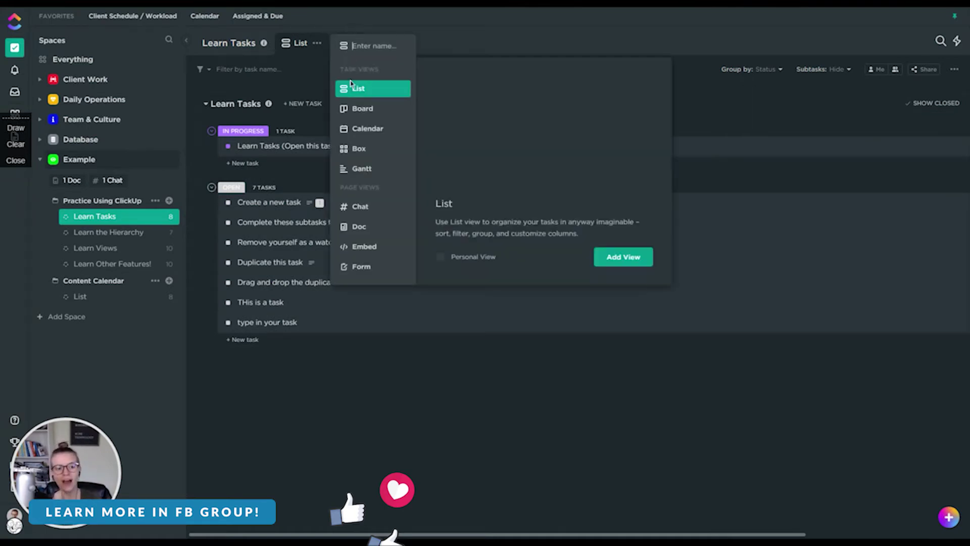
pyautogui.click(362, 267)
pyautogui.click(618, 260)
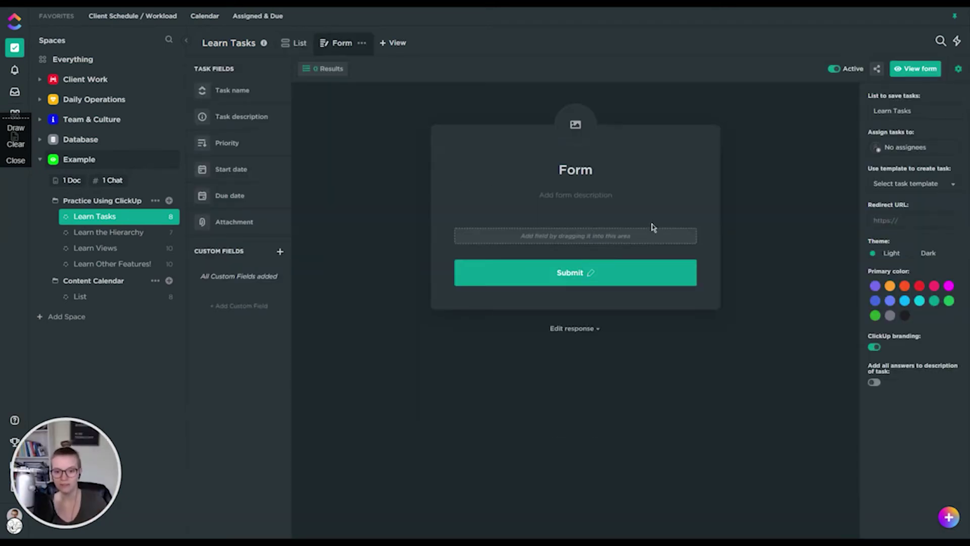
# Open the task template picker for form submissions and close it without choosing one.
pyautogui.click(888, 191)
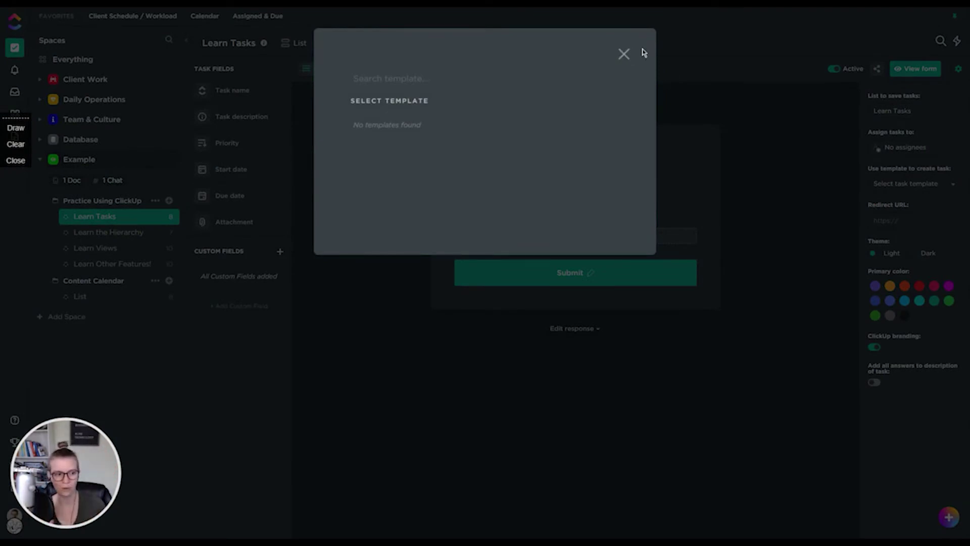
pyautogui.click(693, 185)
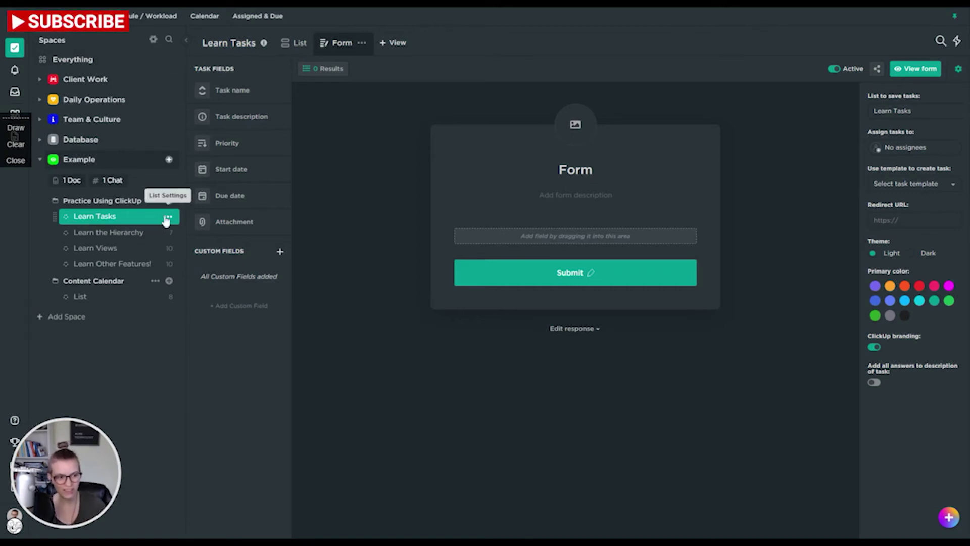
pyautogui.click(167, 218)
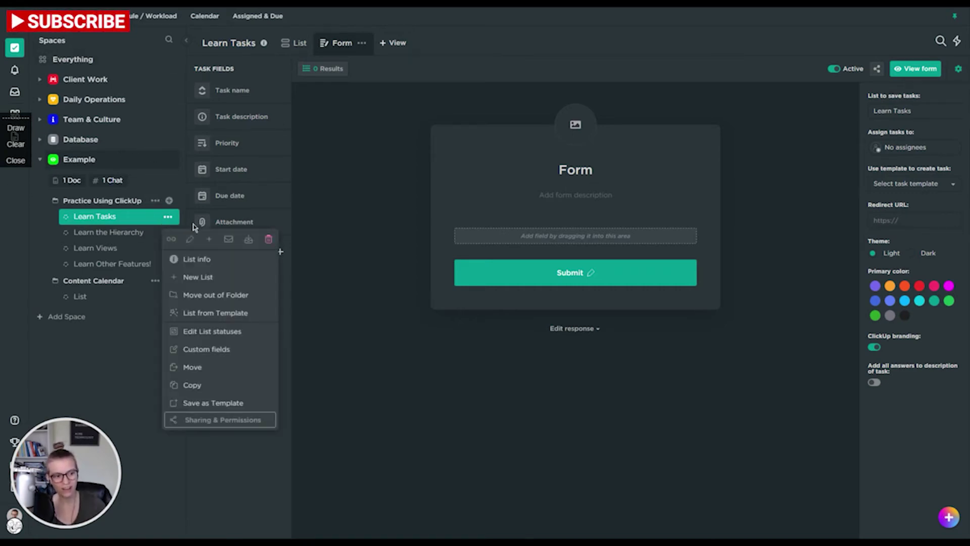
pyautogui.click(226, 240)
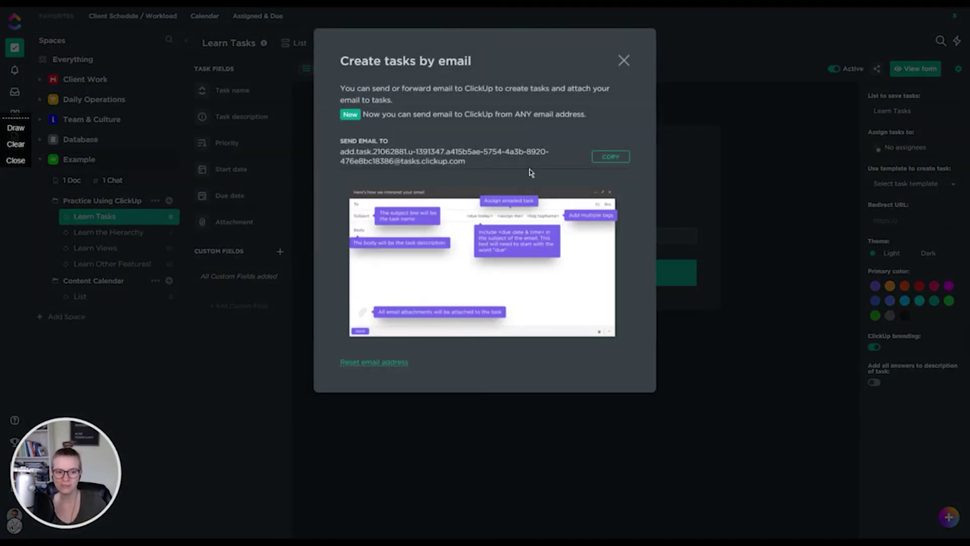
pyautogui.click(624, 63)
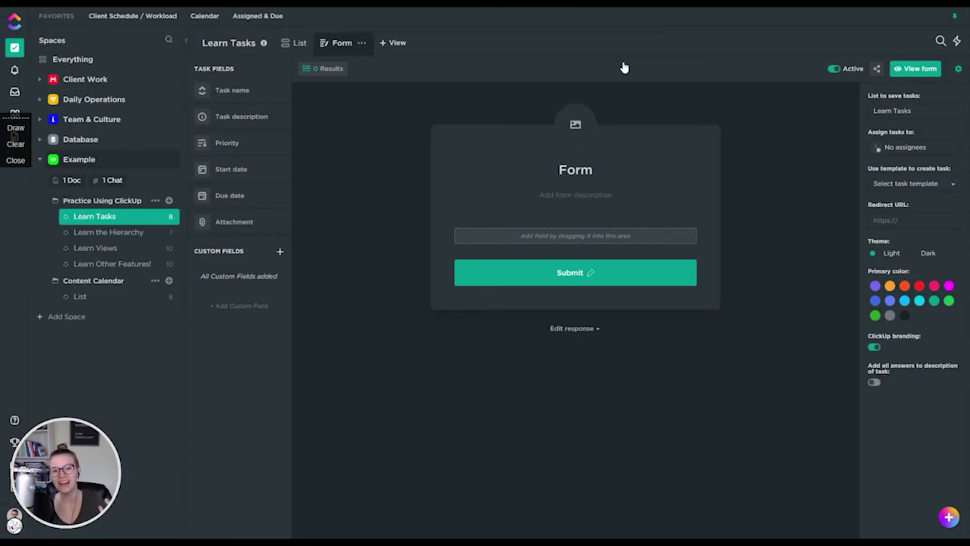